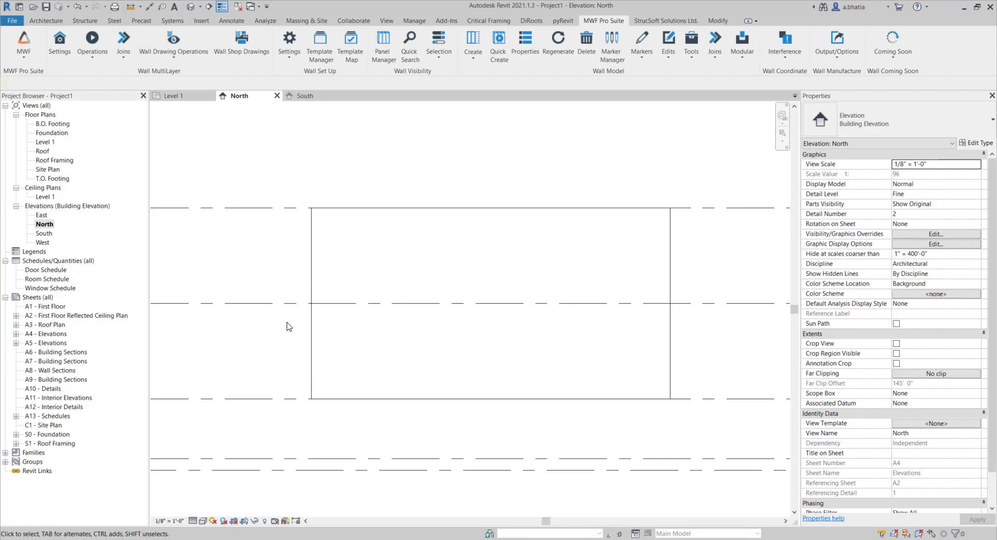
Select the wall in the elevation and centre it in the view.
{"action": "scroll", "coordinate": [283, 329], "scroll_direction": "down", "scroll_amount": 5}
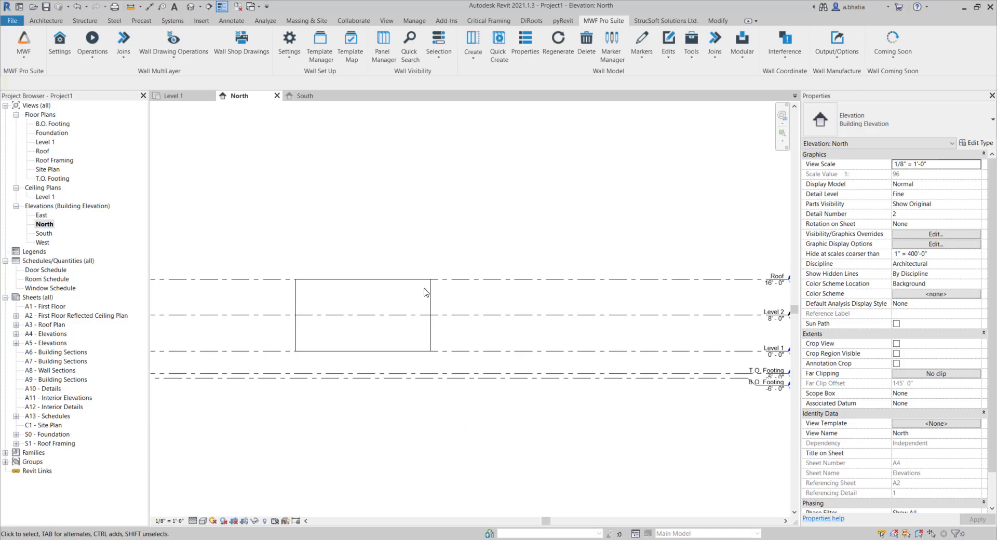
{"action": "left_click", "coordinate": [429, 292]}
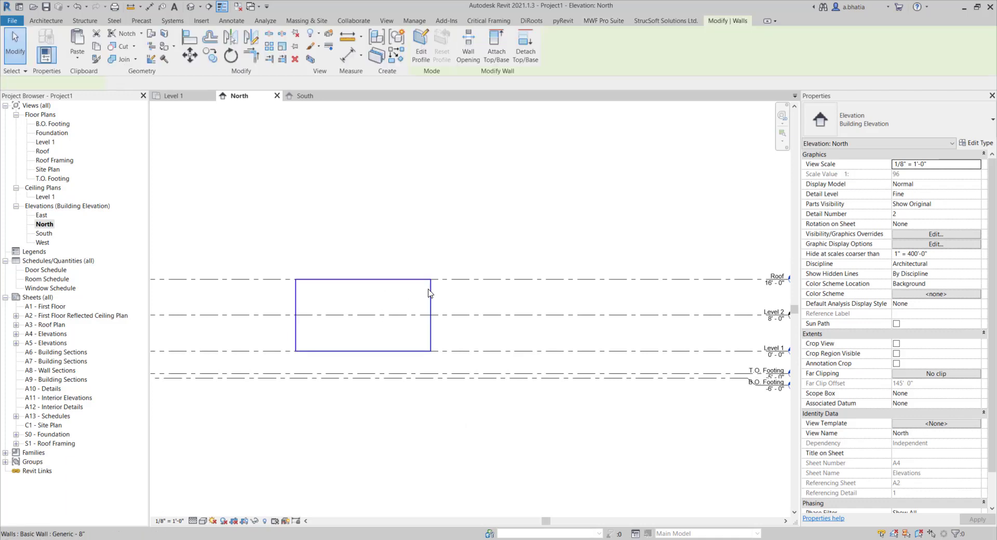
{"action": "middle_click_drag", "start_coordinate": [676, 312], "coordinate": [623, 312]}
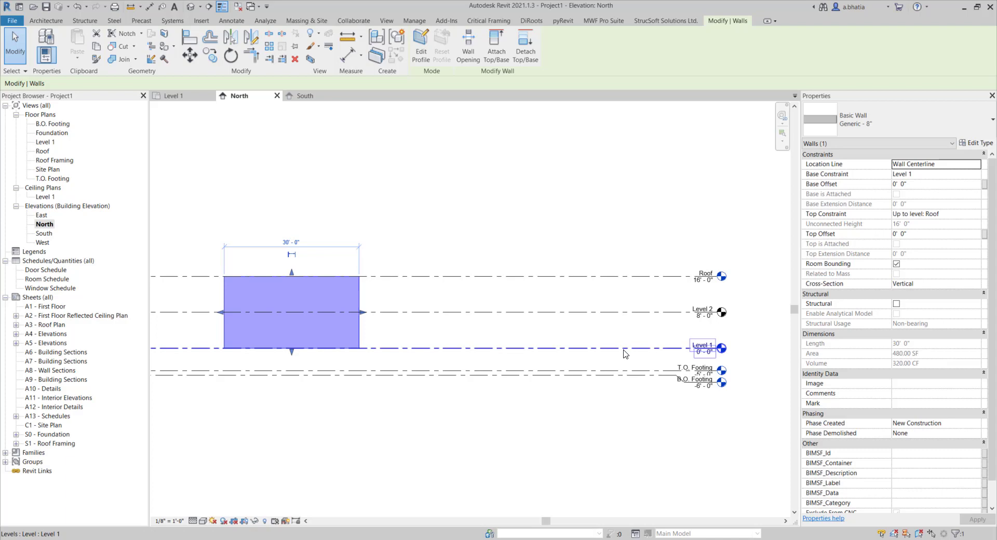
{"action": "middle_click_drag", "start_coordinate": [342, 335], "coordinate": [508, 333]}
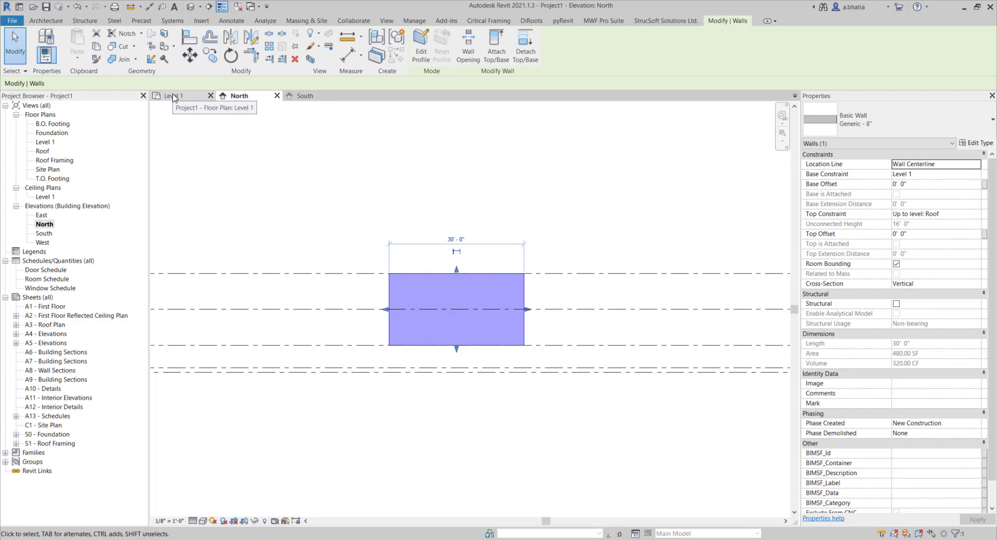
Switch to the Level 1 plan, check the add-in's settings, and select the wall there.
{"action": "left_click", "coordinate": [173, 96]}
{"action": "left_click", "coordinate": [383, 158]}
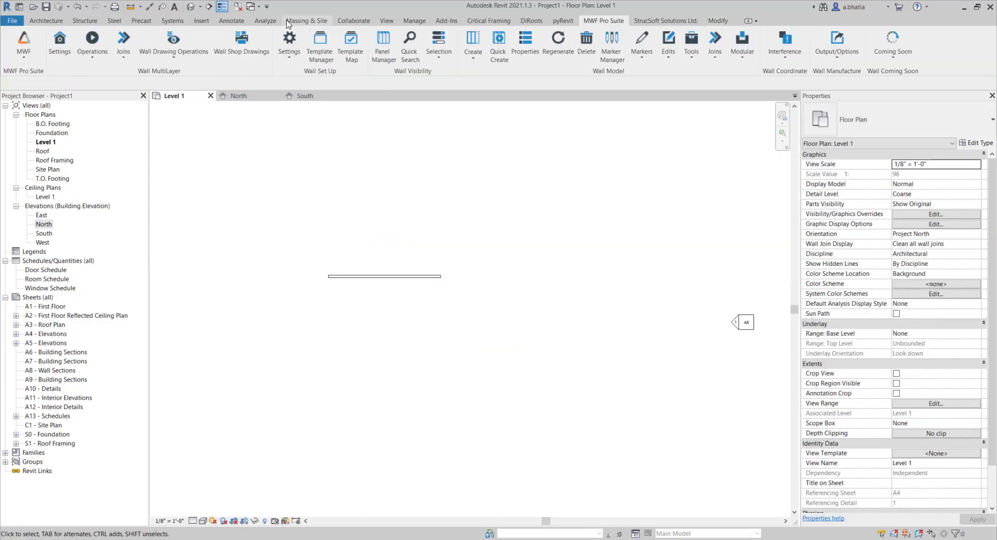
{"action": "left_click", "coordinate": [289, 46]}
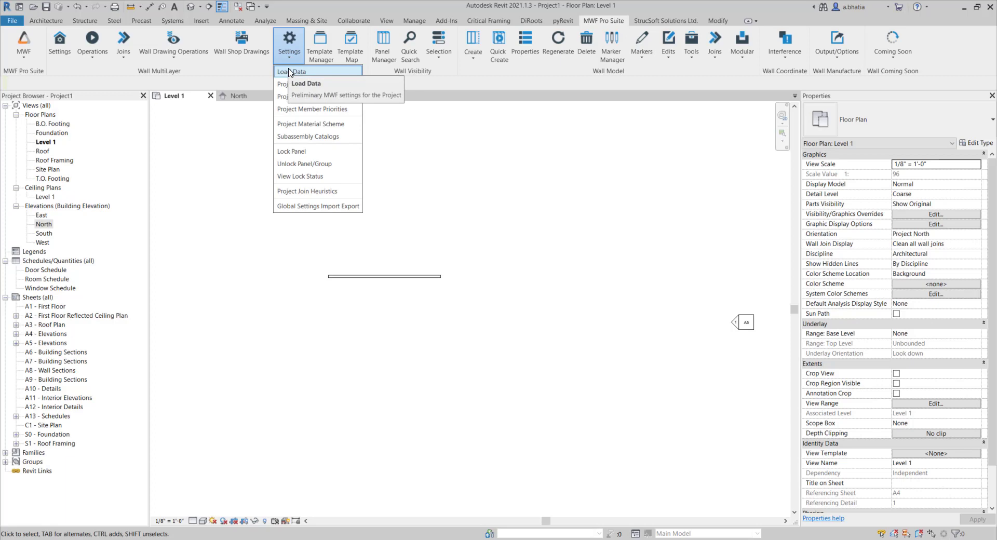
{"action": "left_click", "coordinate": [437, 179]}
{"action": "scroll", "coordinate": [380, 306], "scroll_direction": "up", "scroll_amount": 3}
{"action": "scroll", "coordinate": [349, 249], "scroll_direction": "up", "scroll_amount": 3}
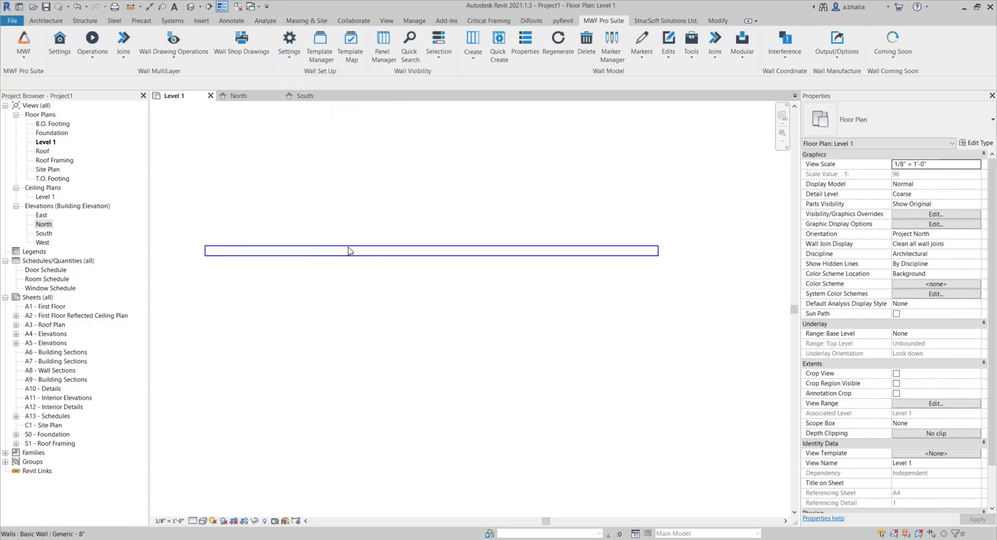
{"action": "middle_click_drag", "start_coordinate": [354, 241], "coordinate": [357, 269]}
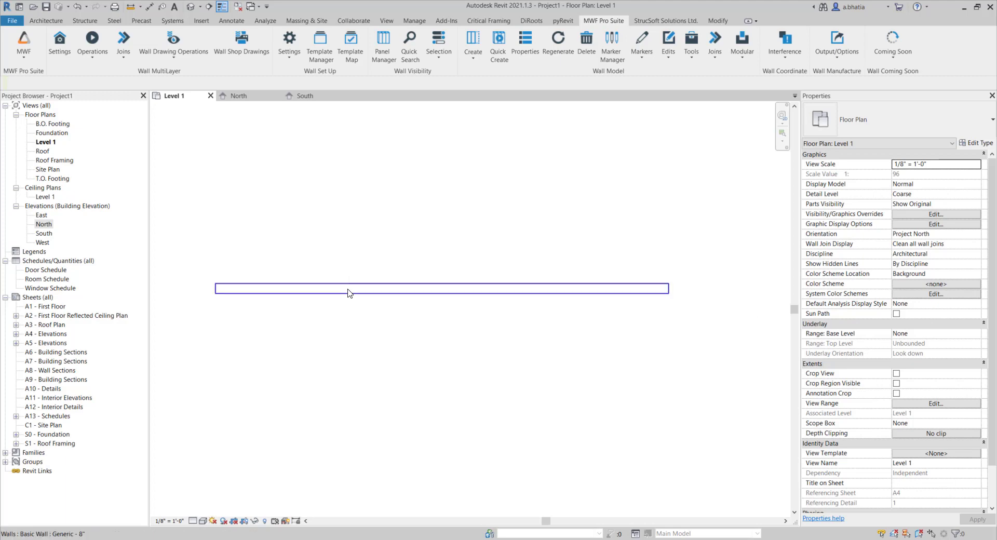
{"action": "left_click", "coordinate": [348, 290]}
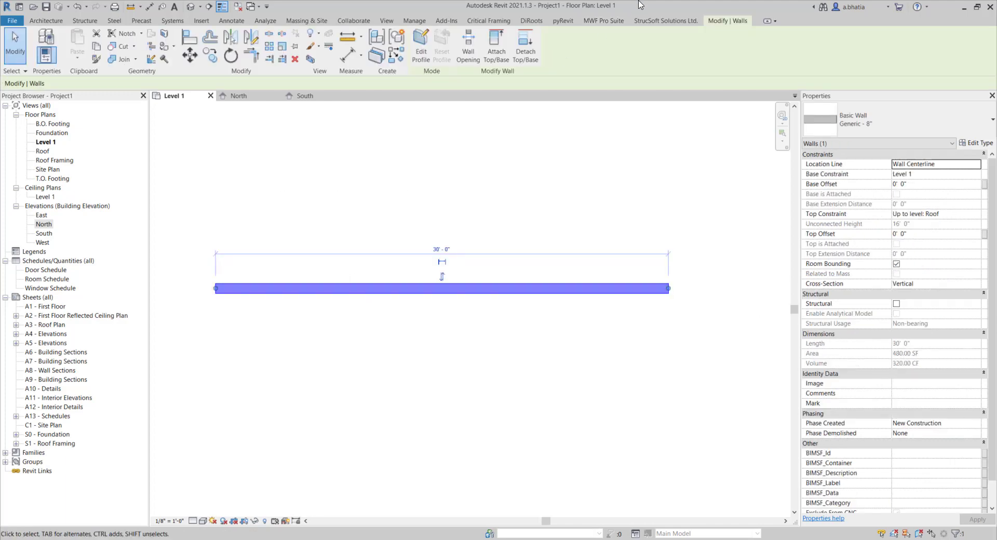
Split the wall by rule, keeping the 2'/10'/4" settings and the only split marker type.
{"action": "left_click", "coordinate": [603, 21]}
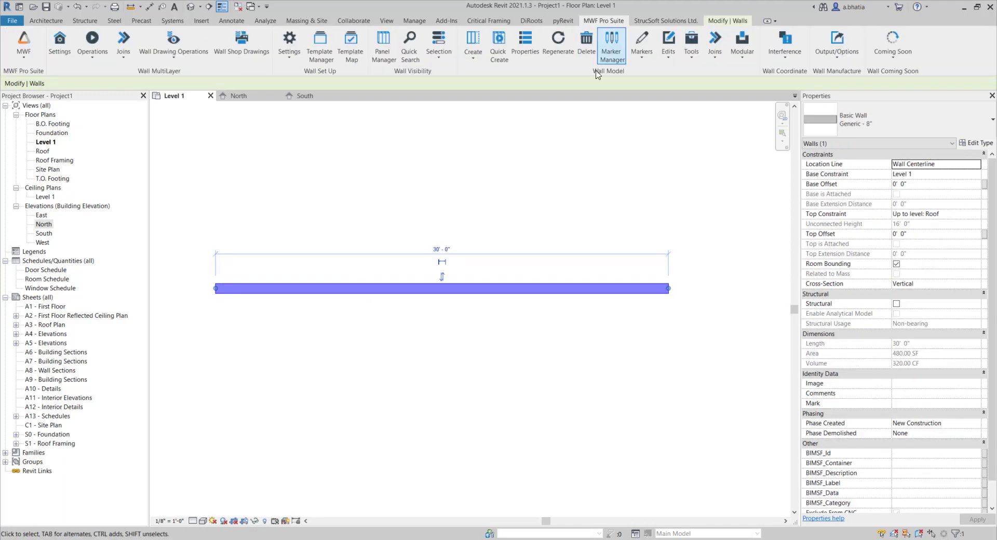
{"action": "left_click", "coordinate": [642, 44]}
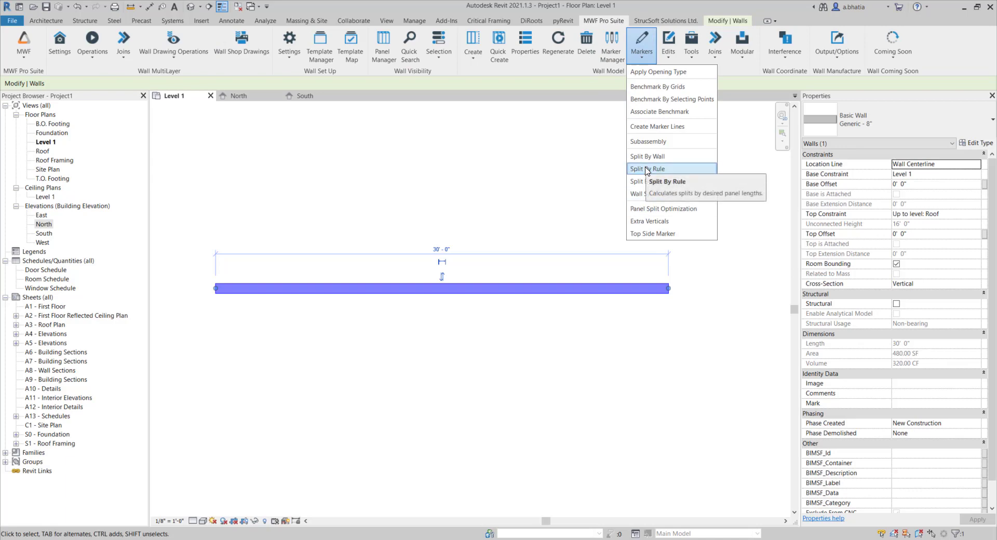
{"action": "left_click", "coordinate": [646, 169]}
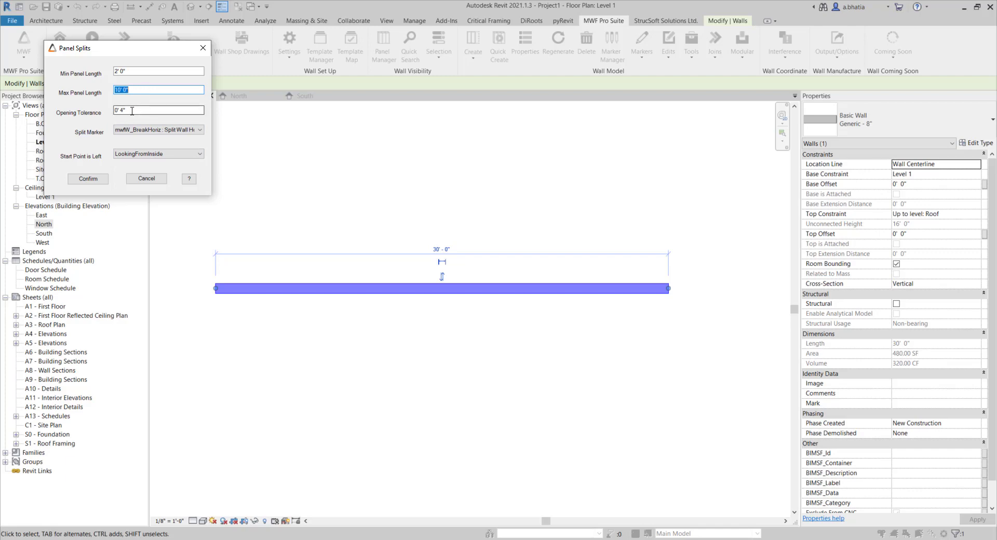
{"action": "left_click", "coordinate": [128, 72]}
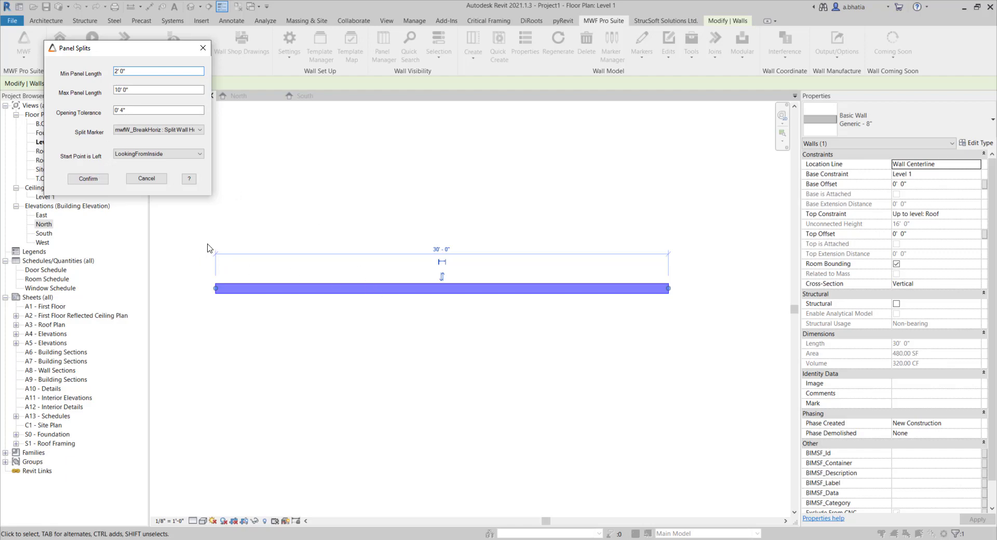
{"action": "left_click", "coordinate": [148, 132]}
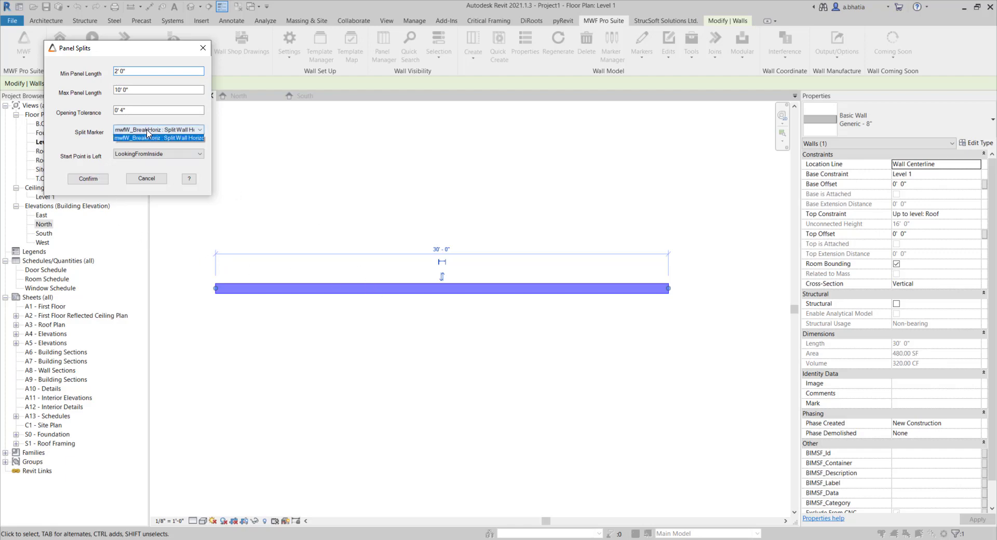
{"action": "left_click", "coordinate": [139, 138]}
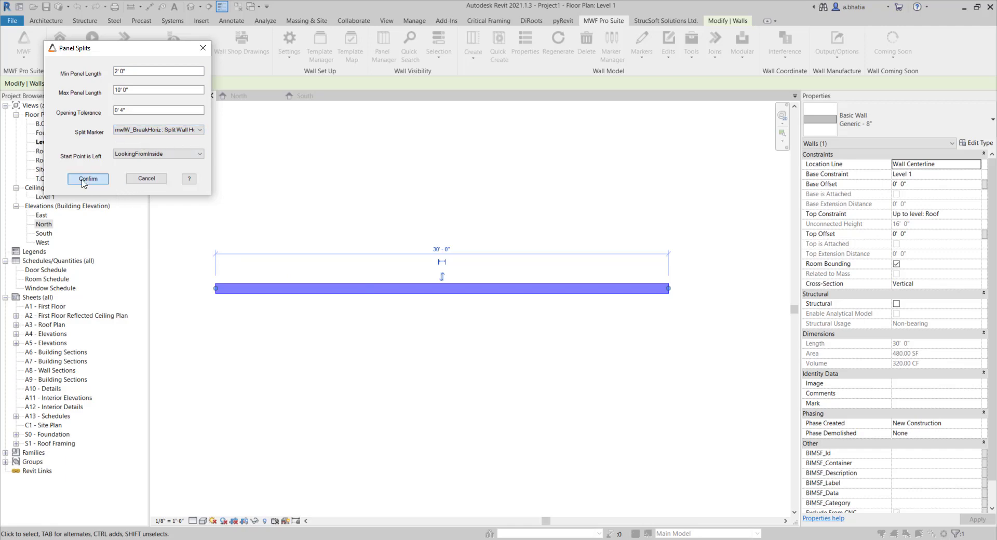
{"action": "left_click", "coordinate": [87, 179]}
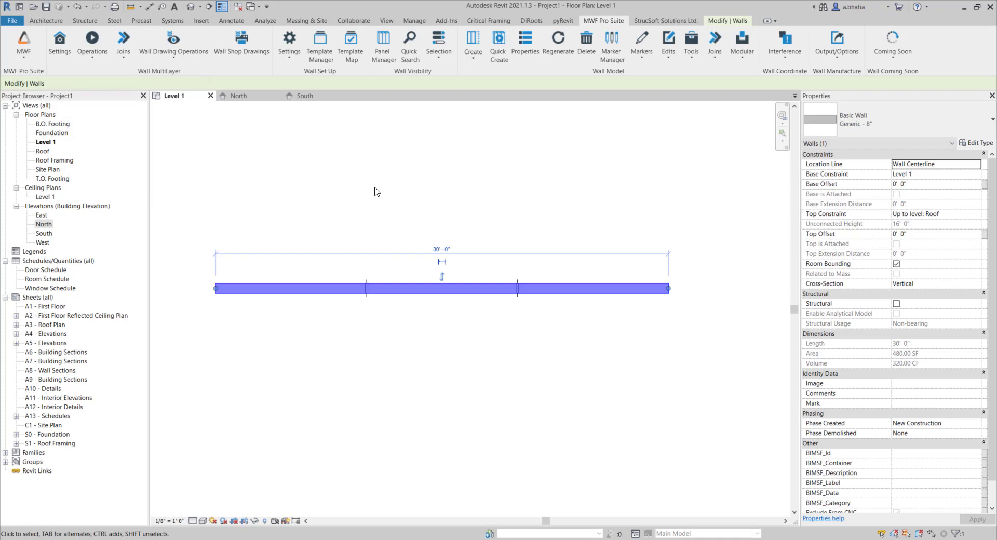
Deselect the wall, go to the North elevation, and zoom in on its two split markers.
{"action": "scroll", "coordinate": [372, 319], "scroll_direction": "up", "scroll_amount": 2}
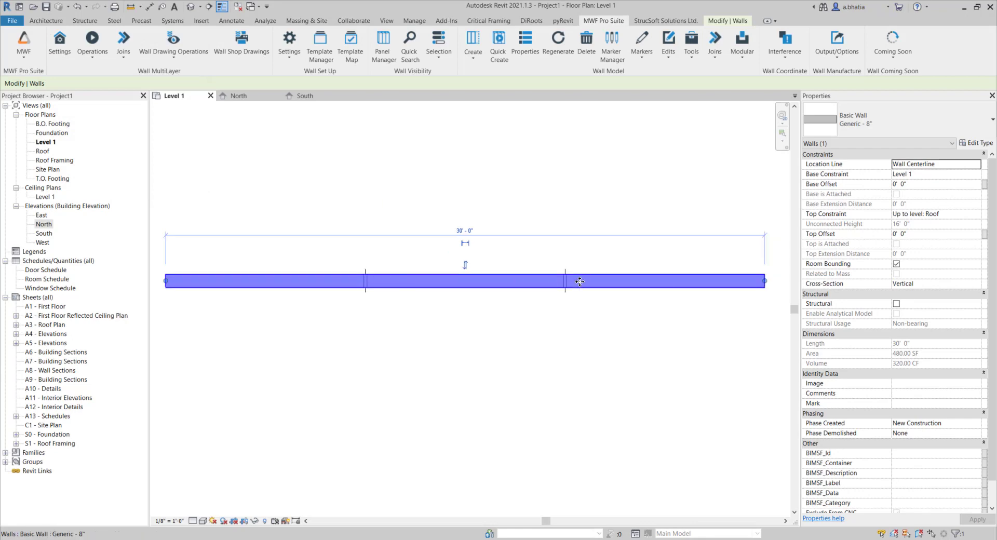
{"action": "left_click", "coordinate": [542, 325]}
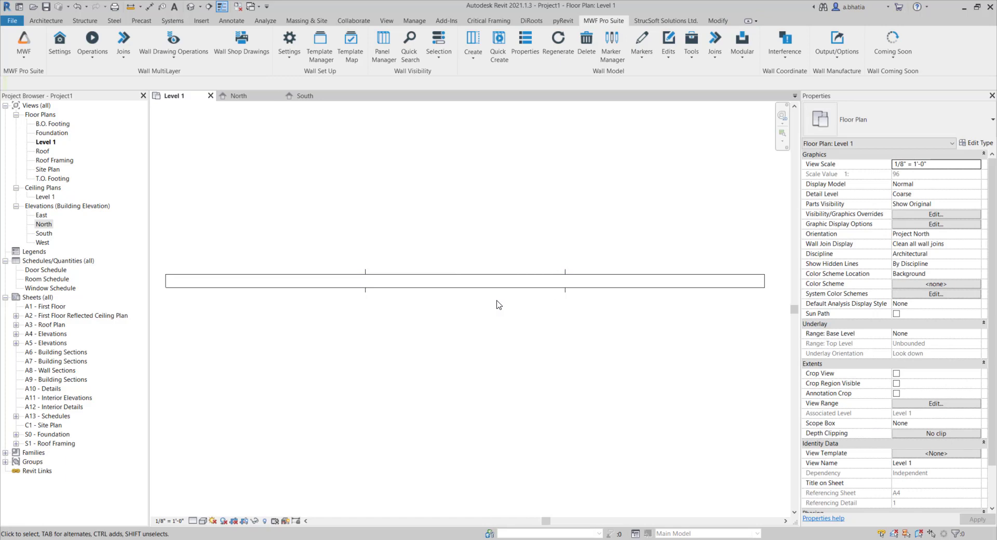
{"action": "left_click", "coordinate": [238, 102]}
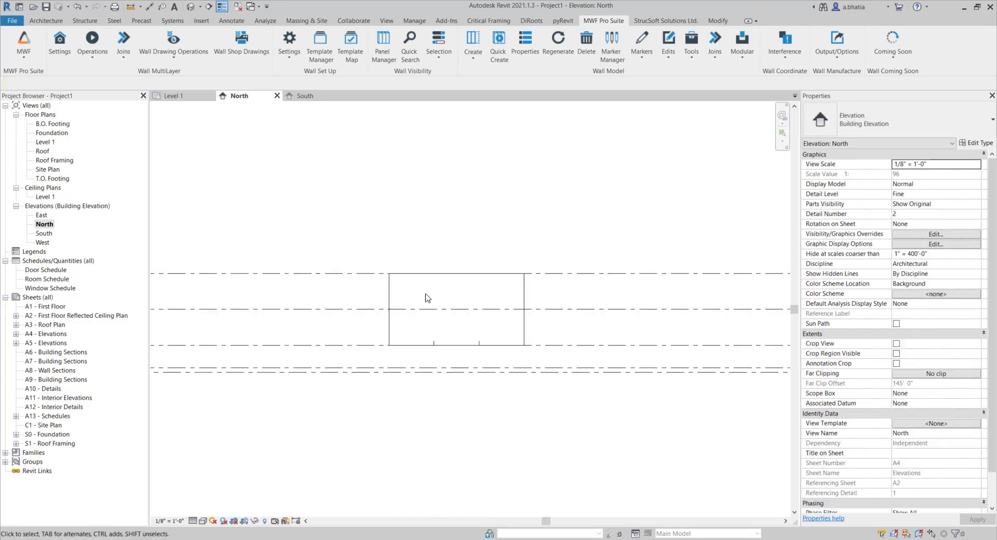
{"action": "scroll", "coordinate": [434, 329], "scroll_direction": "up", "scroll_amount": 3}
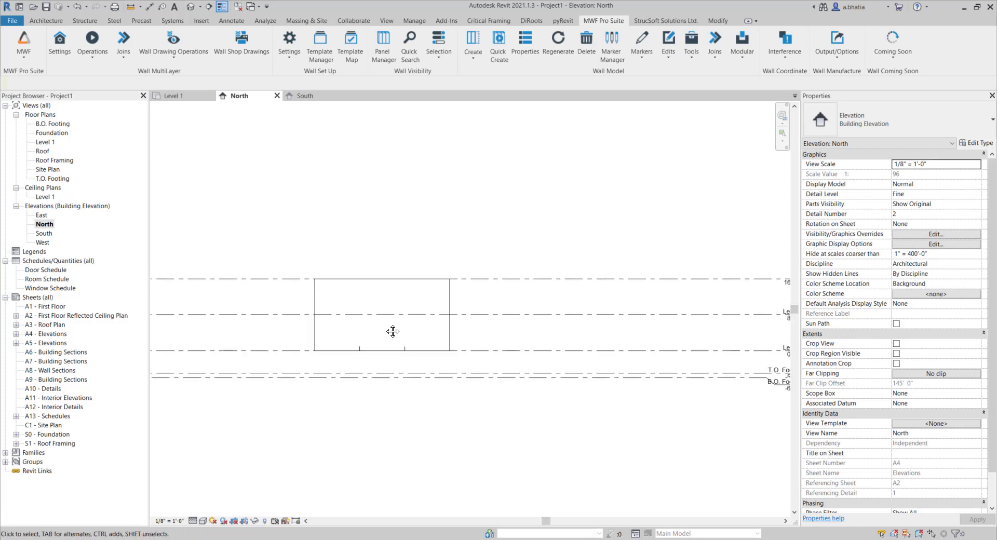
{"action": "scroll", "coordinate": [374, 313], "scroll_direction": "up", "scroll_amount": 2}
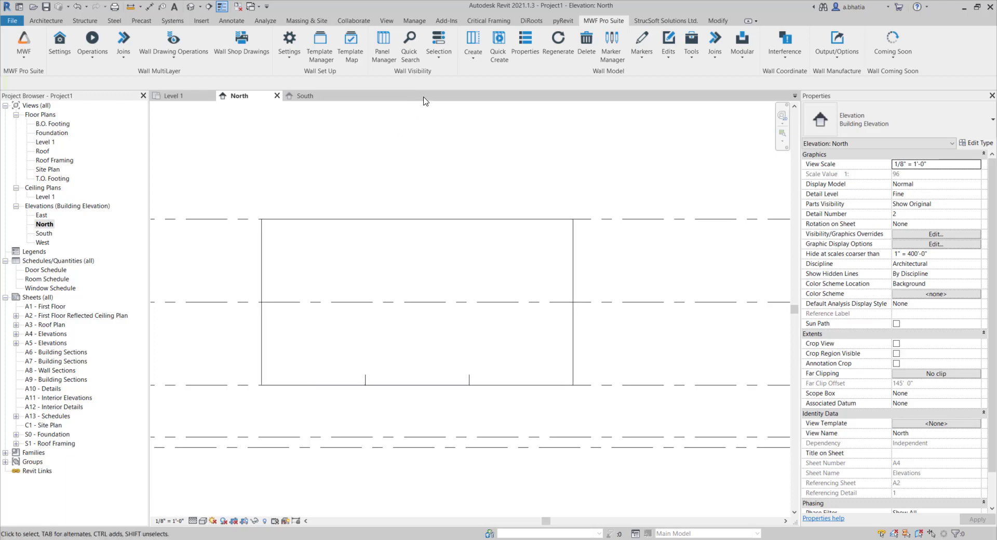
Start placing a component and pick mwfW_BreakVert : Split Wall vertically by searching 'split'.
{"action": "left_click", "coordinate": [46, 20]}
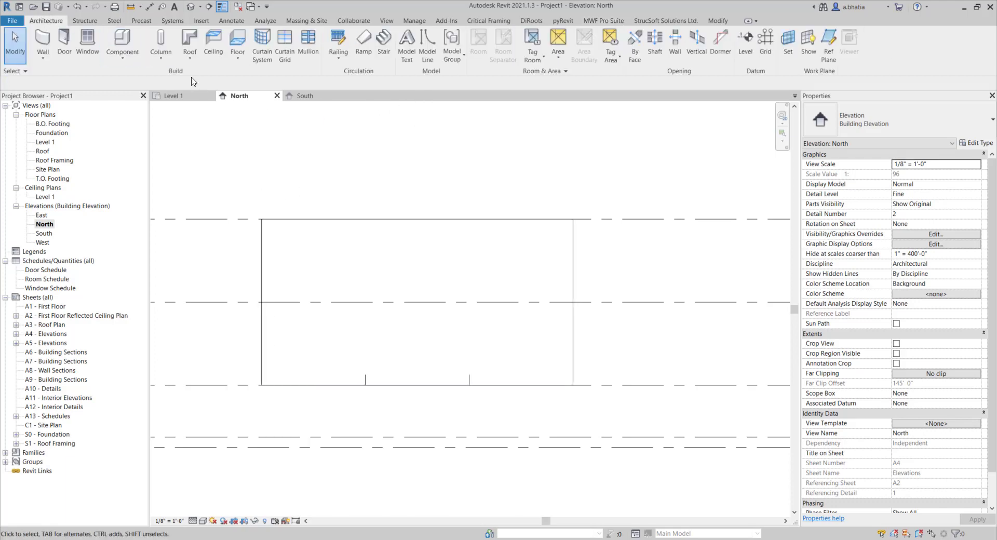
{"action": "left_click", "coordinate": [118, 42]}
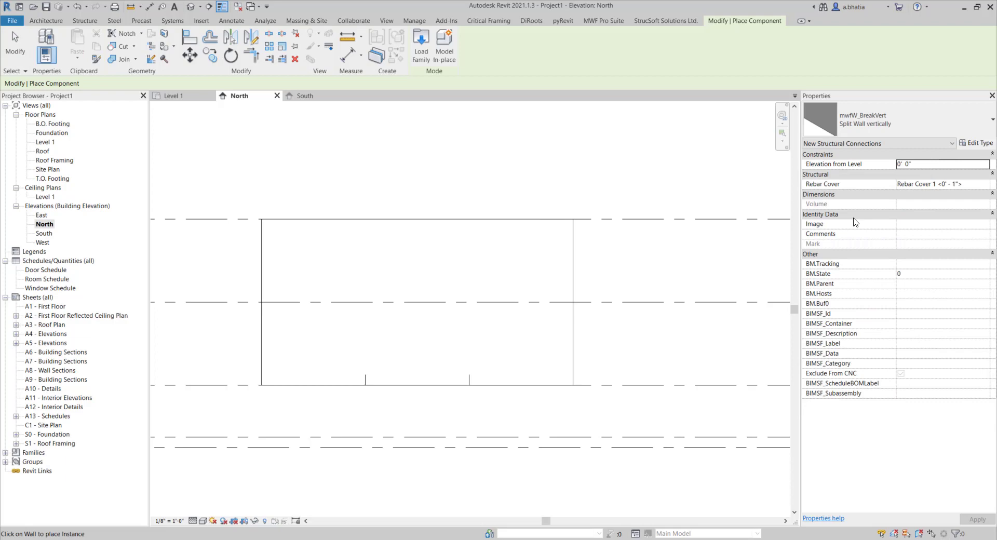
{"action": "left_click", "coordinate": [882, 122]}
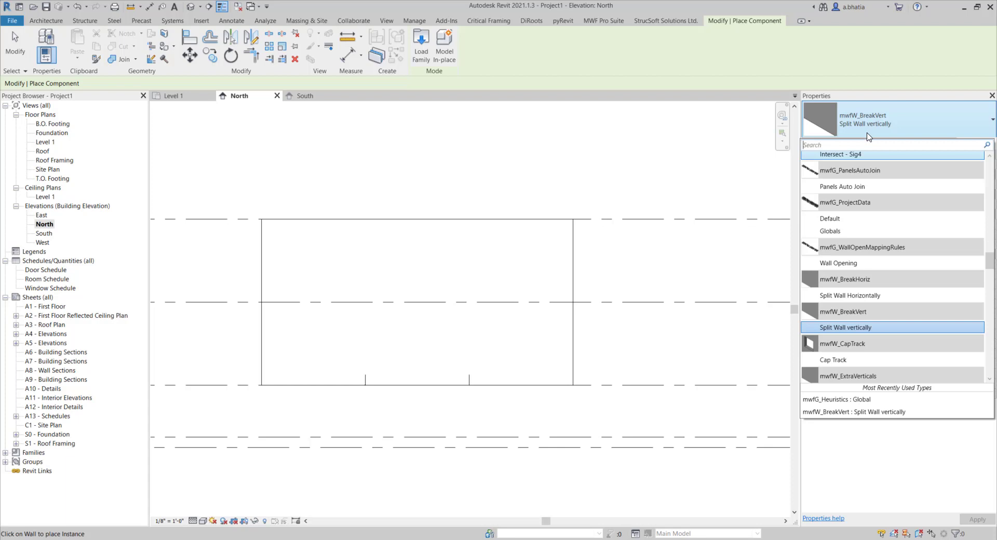
{"action": "type", "text": "spli"}
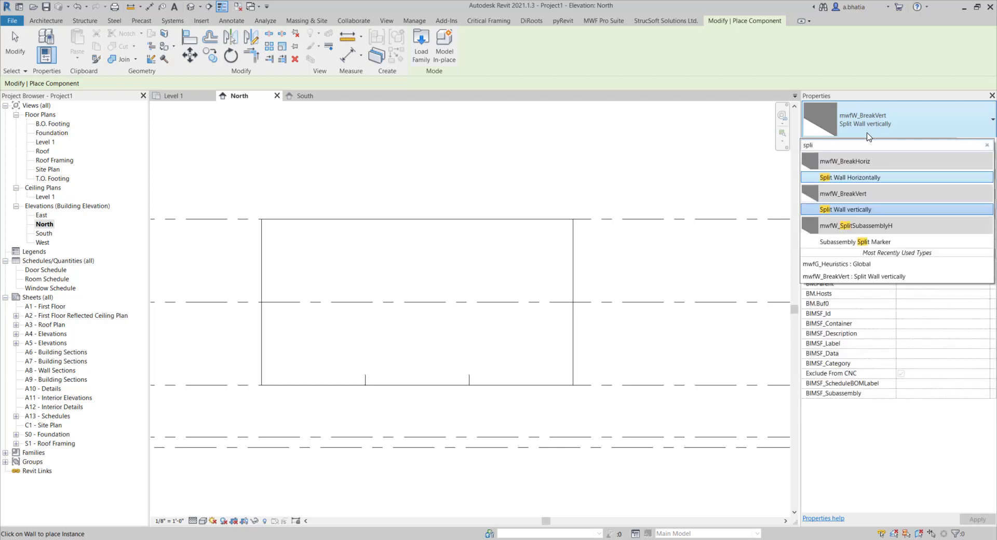
{"action": "type", "text": "t"}
{"action": "left_click", "coordinate": [870, 210]}
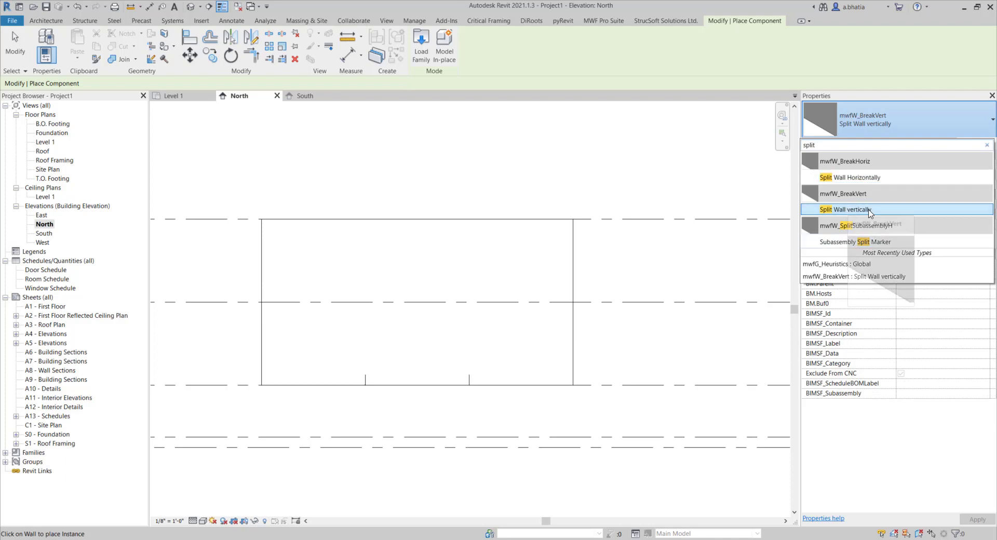
{"action": "left_click", "coordinate": [887, 213]}
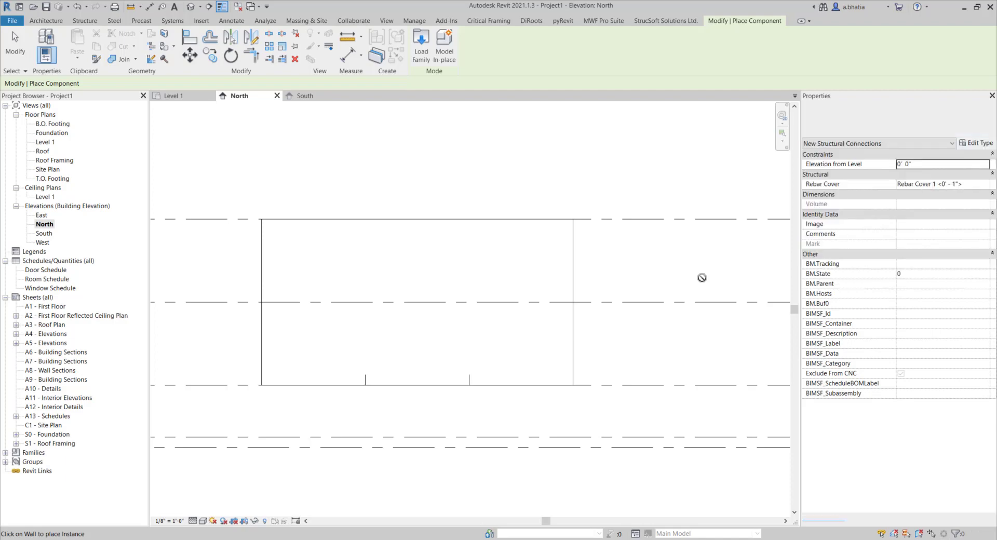
Place one vertical split marker at the wall's left end.
{"action": "scroll", "coordinate": [240, 312], "scroll_direction": "up", "scroll_amount": 6}
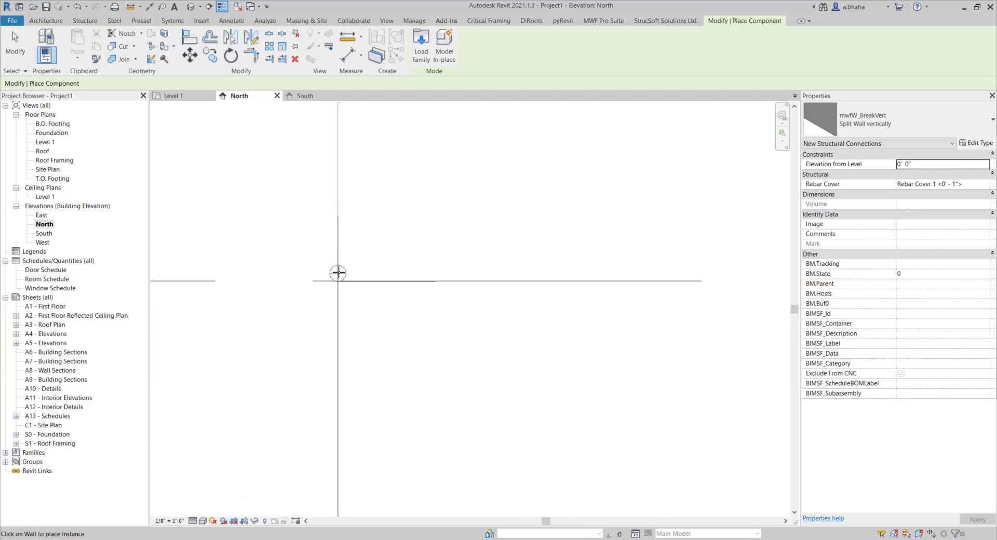
{"action": "left_click", "coordinate": [338, 262]}
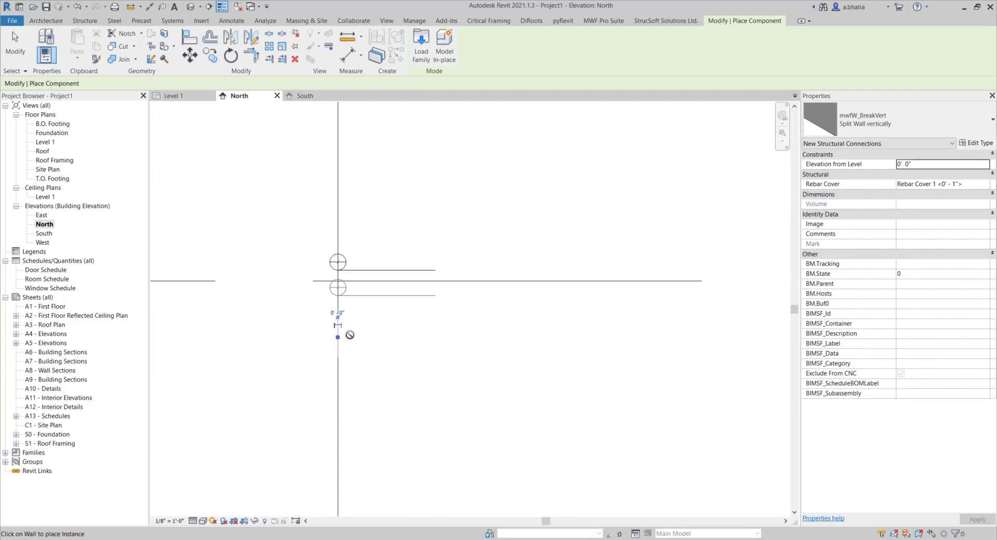
{"action": "key", "text": "Escape"}
Align the marker to the Level 2 line at 8'-0" using AL, then select it.
{"action": "key", "text": "a"}
{"action": "key", "text": "l"}
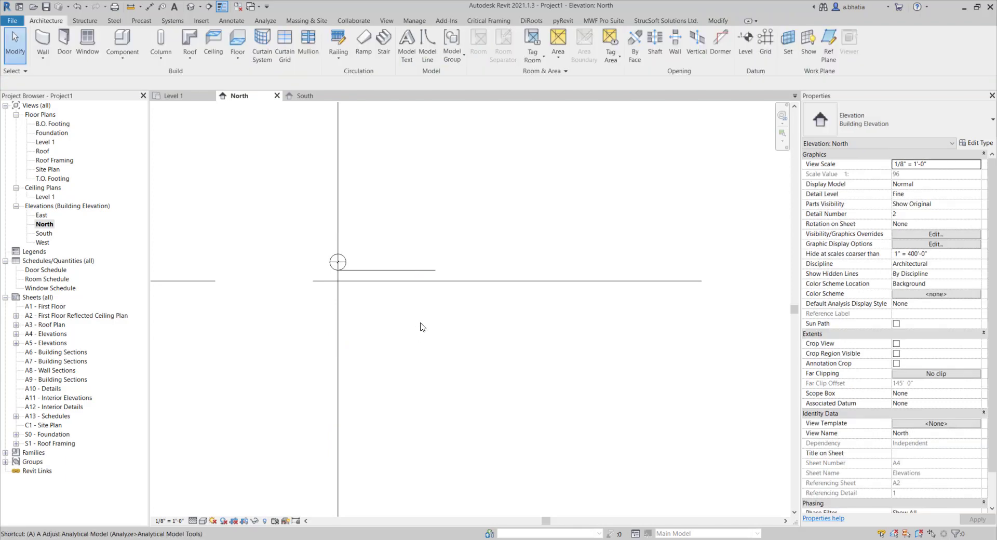
{"action": "left_click", "coordinate": [411, 283]}
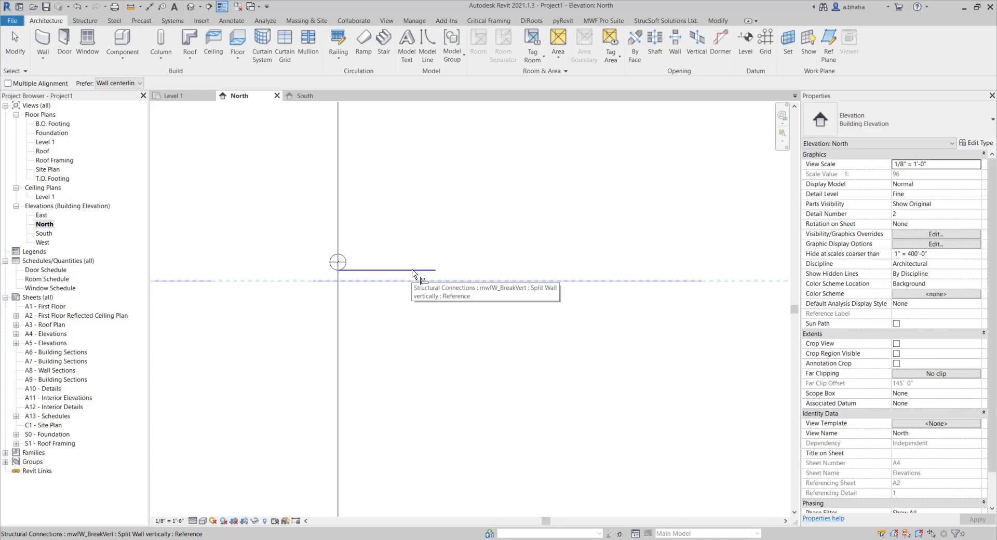
{"action": "left_click", "coordinate": [413, 274]}
{"action": "scroll", "coordinate": [403, 332], "scroll_direction": "down", "scroll_amount": 2}
{"action": "middle_click_drag", "start_coordinate": [374, 343], "coordinate": [297, 338]}
{"action": "key", "text": "Escape"}
{"action": "key", "text": "Escape"}
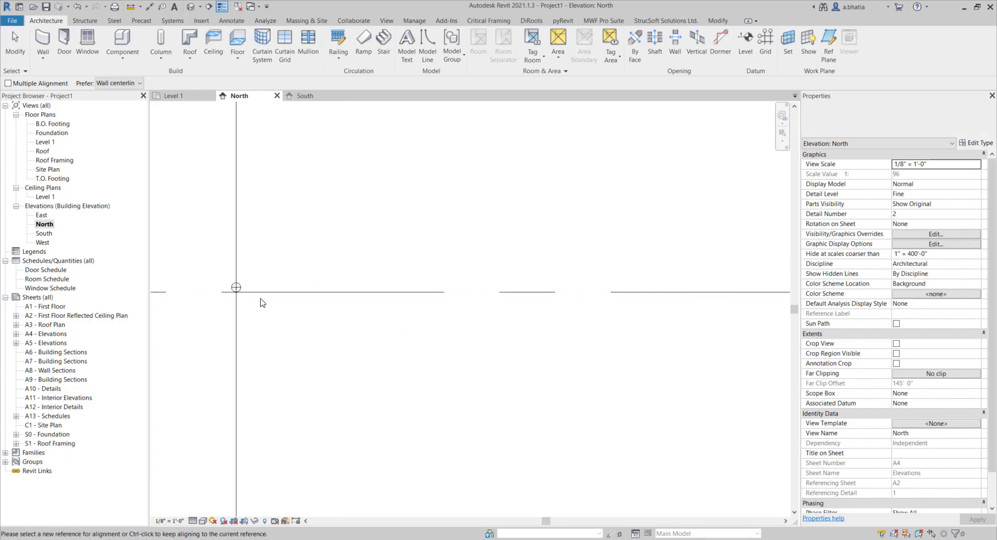
{"action": "left_click", "coordinate": [232, 288]}
{"action": "scroll", "coordinate": [231, 338], "scroll_direction": "down", "scroll_amount": 4}
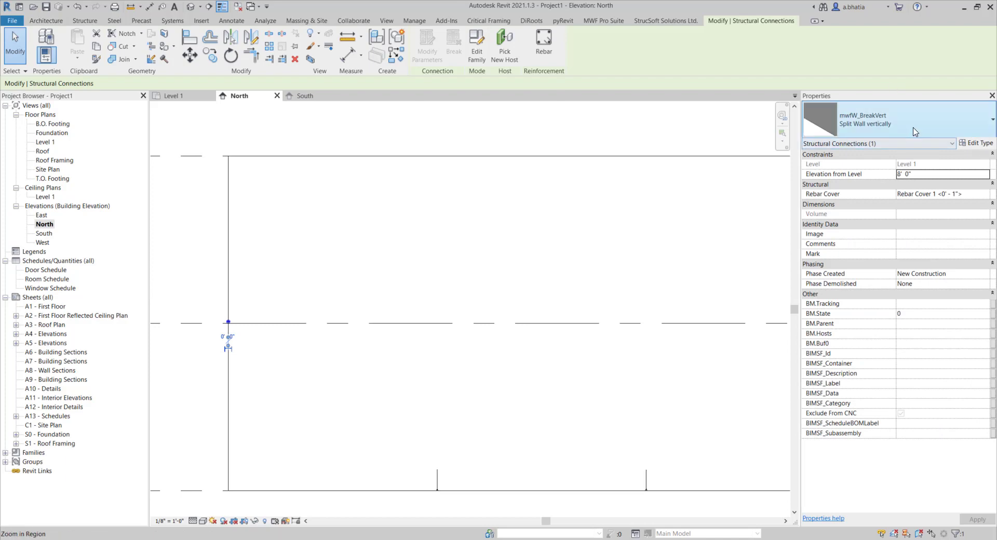
{"action": "left_click", "coordinate": [969, 149]}
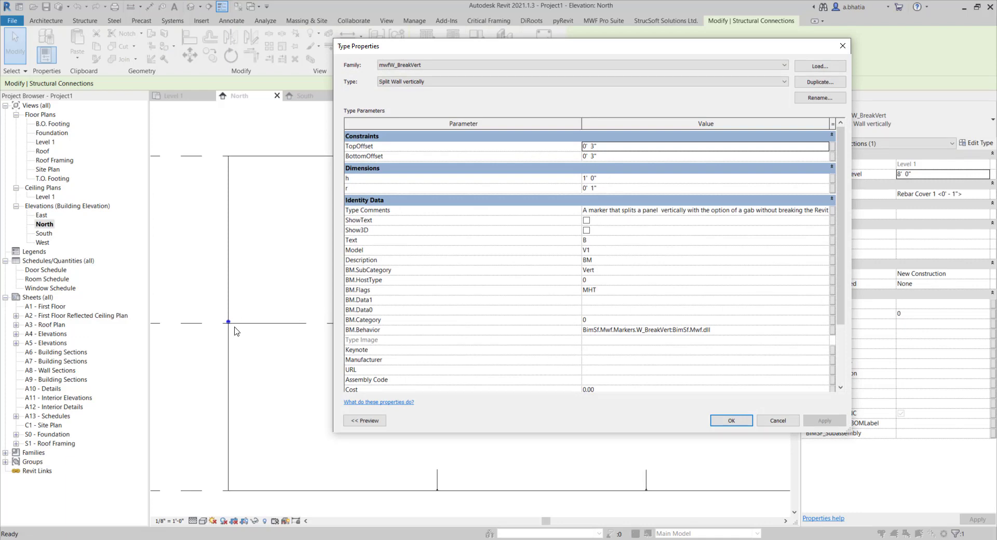
{"action": "left_click", "coordinate": [605, 154]}
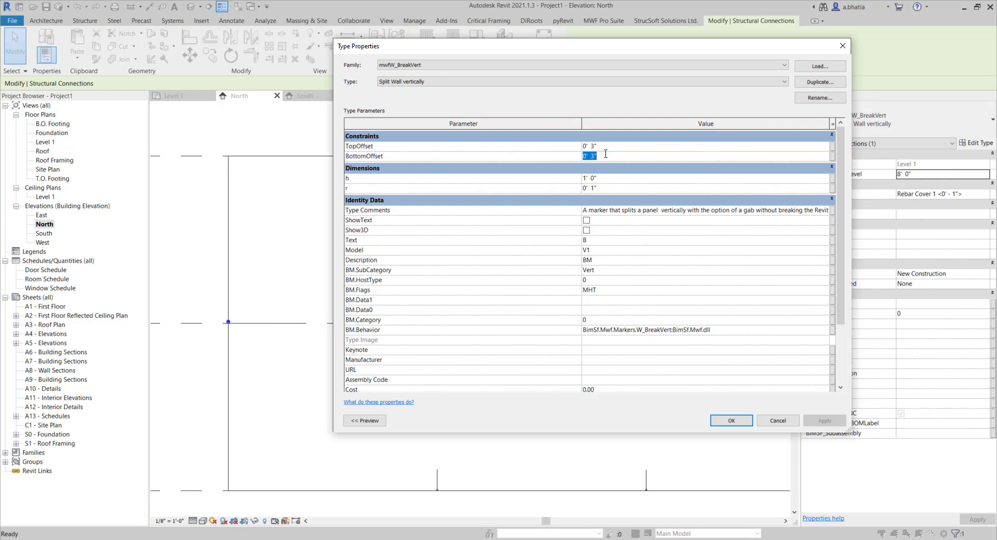
{"action": "left_click", "coordinate": [602, 149]}
{"action": "left_click", "coordinate": [595, 150]}
{"action": "left_click", "coordinate": [594, 157]}
{"action": "left_click", "coordinate": [719, 423]}
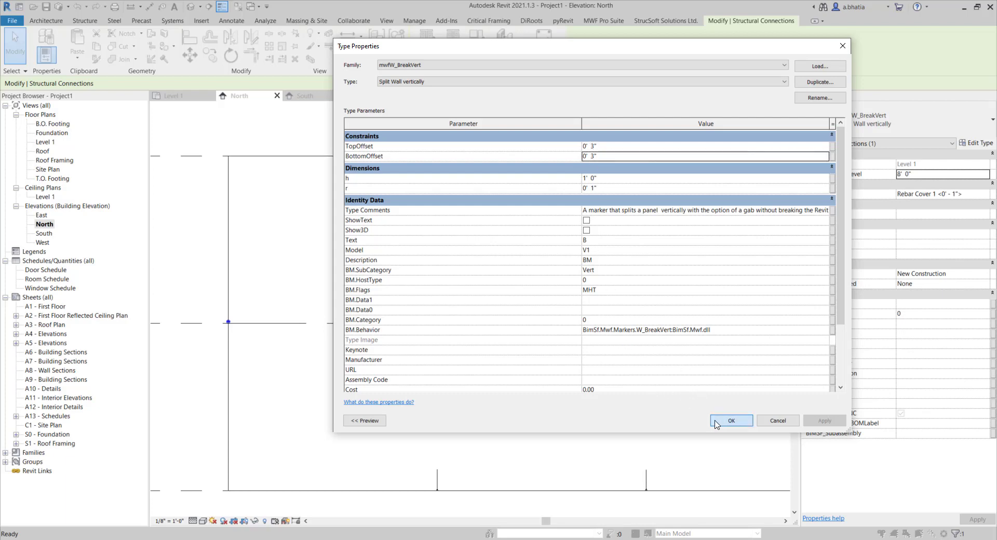
Select the wall and make Light Gauge the active panel template in the Template Manager.
{"action": "scroll", "coordinate": [213, 332], "scroll_direction": "down", "scroll_amount": 2}
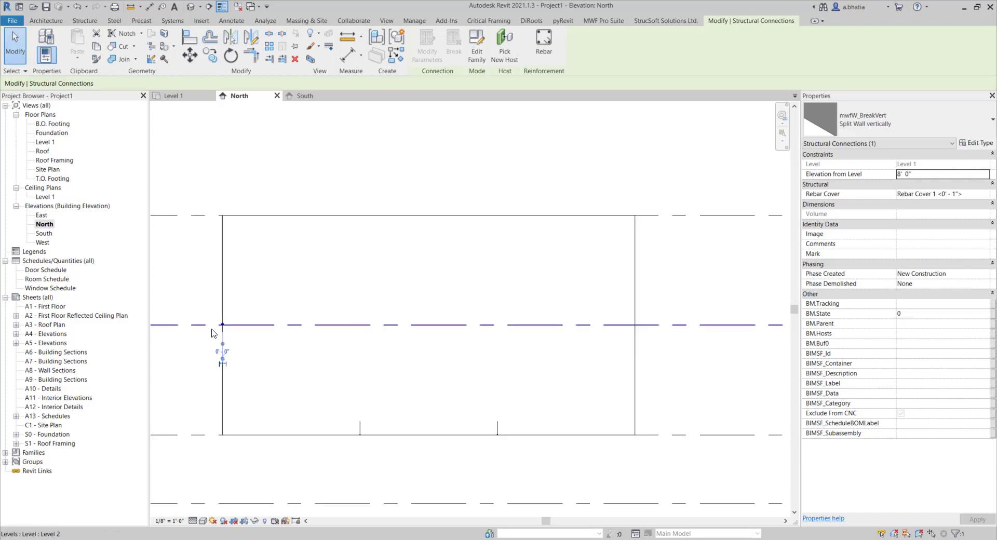
{"action": "key", "text": "Escape"}
{"action": "left_click", "coordinate": [231, 245]}
{"action": "left_click", "coordinate": [595, 22]}
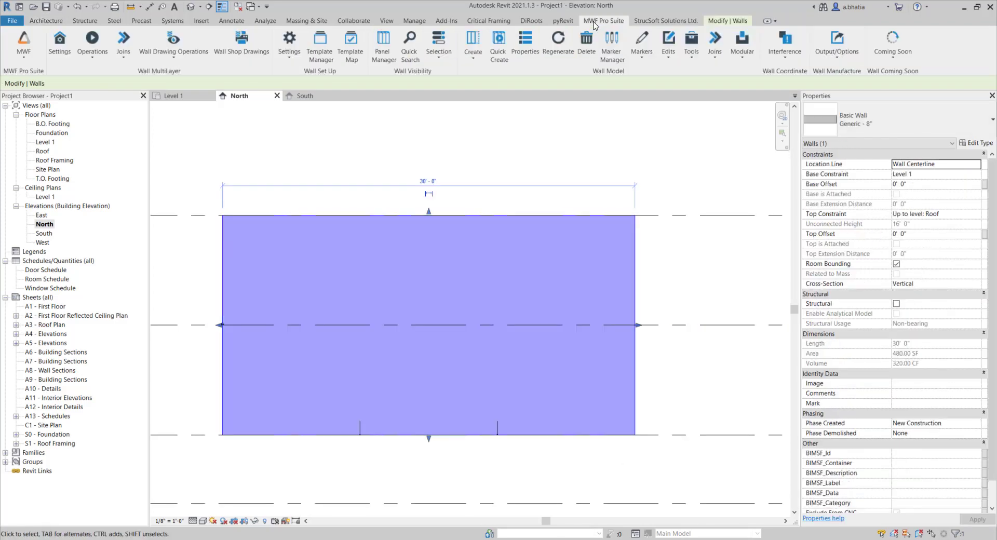
{"action": "left_click", "coordinate": [468, 51]}
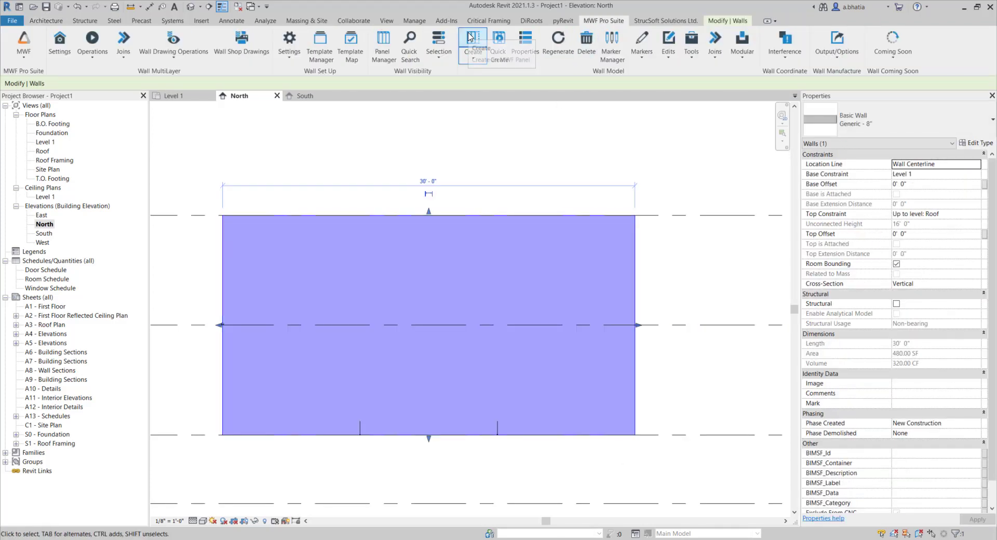
{"action": "left_click", "coordinate": [480, 63]}
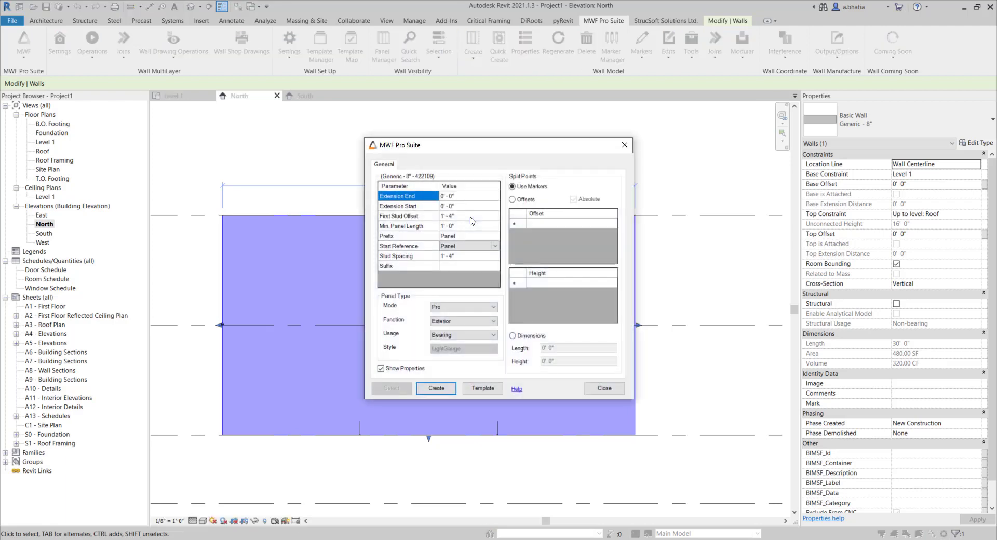
{"action": "left_click", "coordinate": [485, 389]}
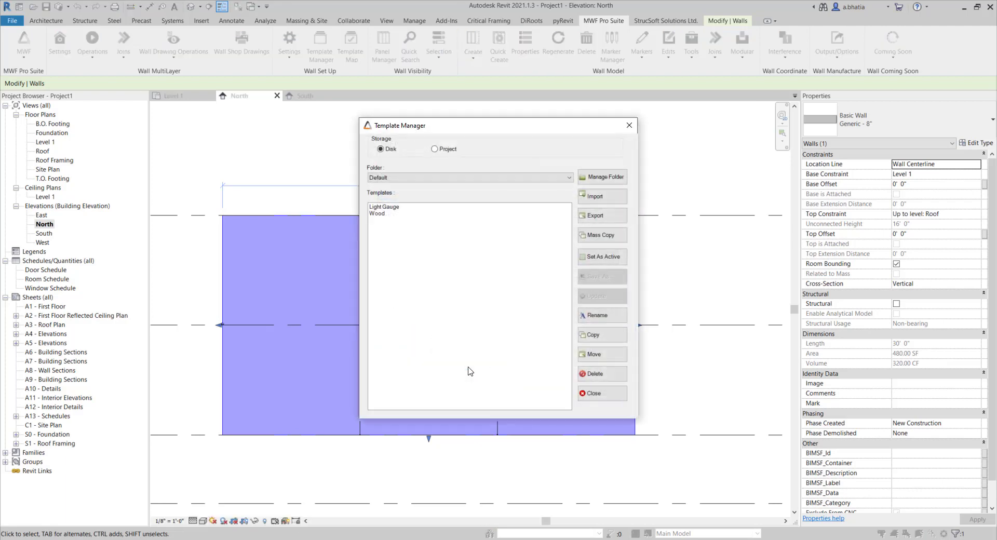
{"action": "left_click", "coordinate": [435, 149]}
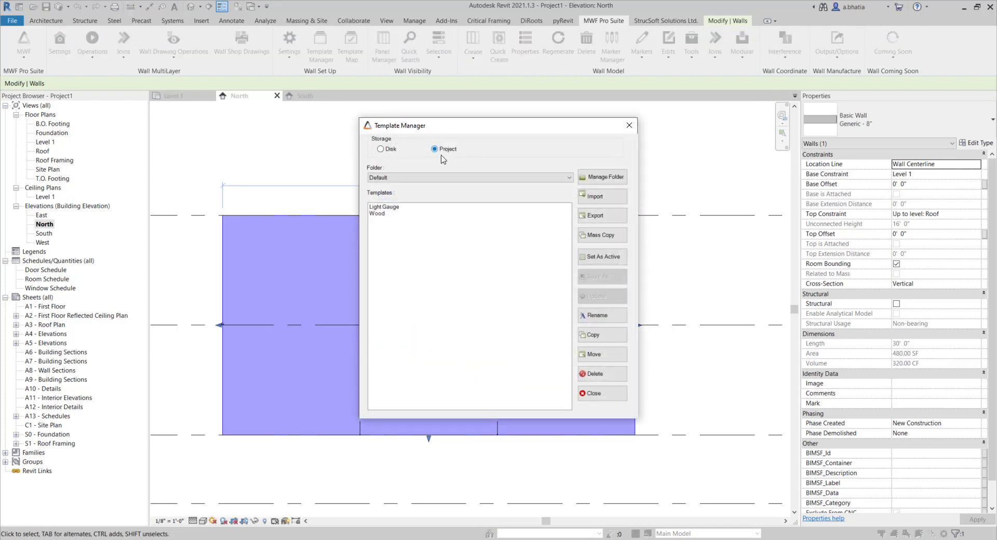
{"action": "left_click", "coordinate": [404, 207]}
{"action": "left_click", "coordinate": [604, 257]}
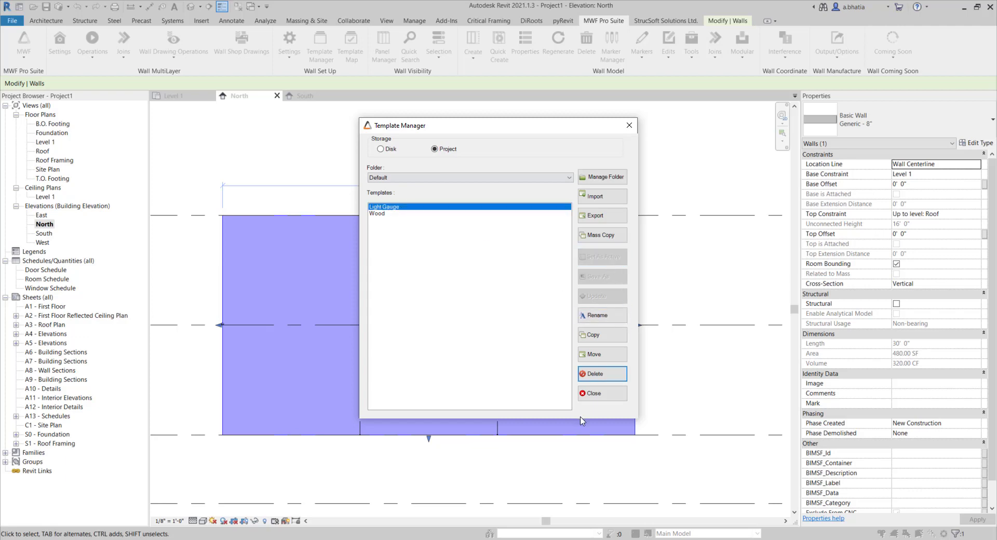
{"action": "left_click", "coordinate": [602, 393]}
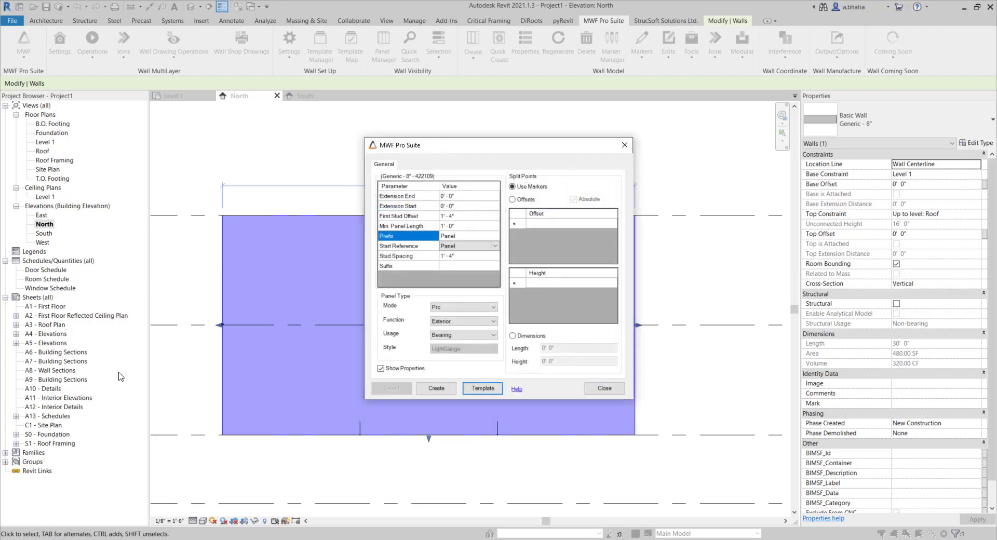
Generate the six framed panels, Panel3 to Panel8, and dismiss the summary.
{"action": "left_click", "coordinate": [436, 389]}
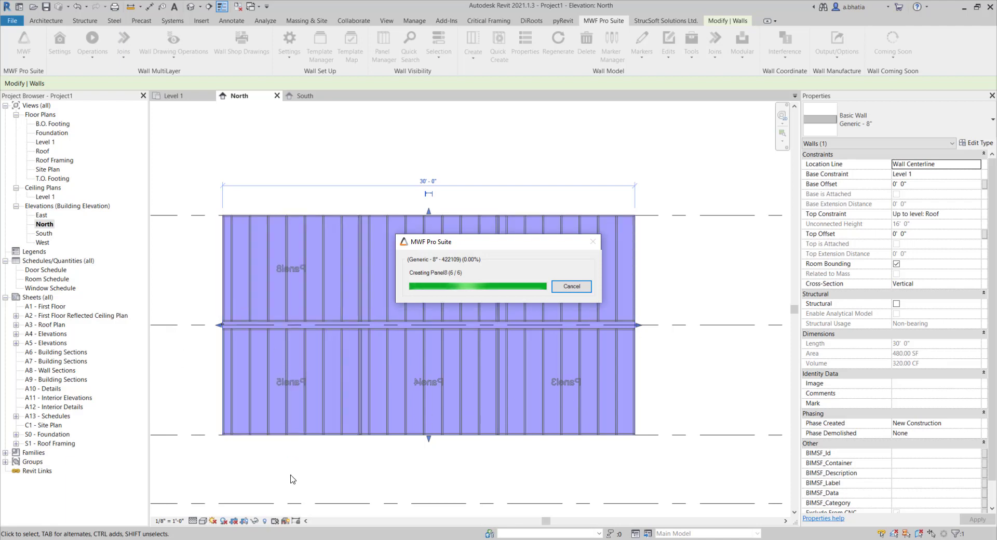
{"action": "left_click", "coordinate": [394, 378]}
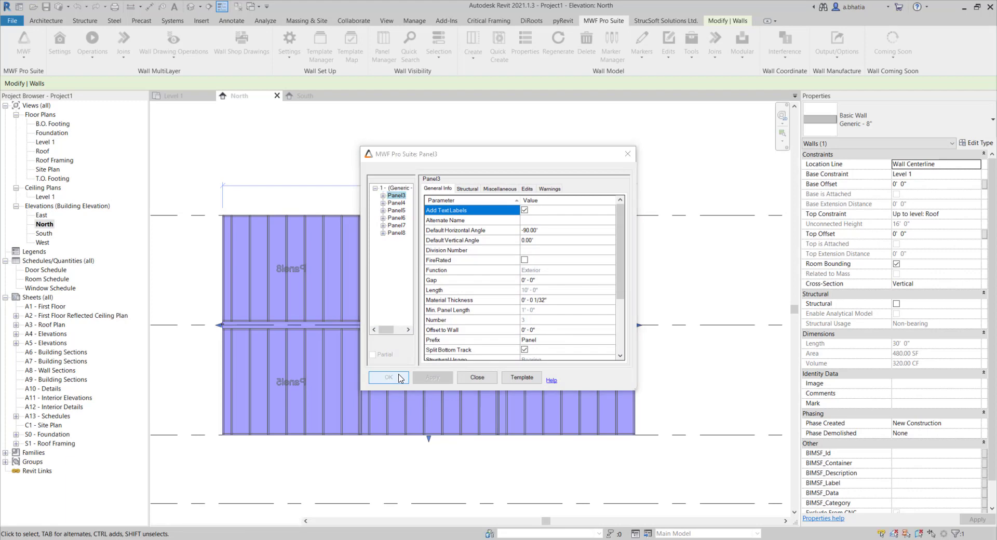
{"action": "left_click", "coordinate": [486, 402]}
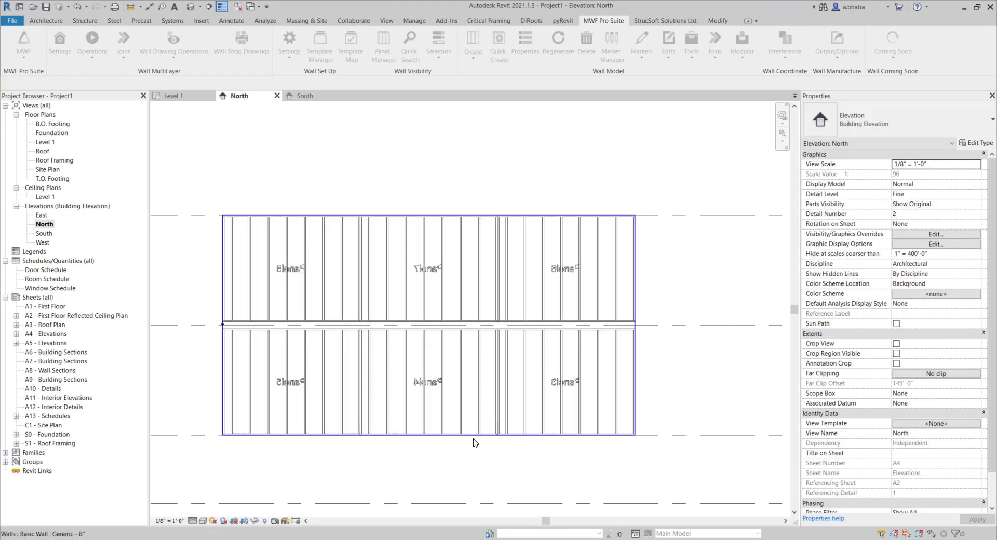